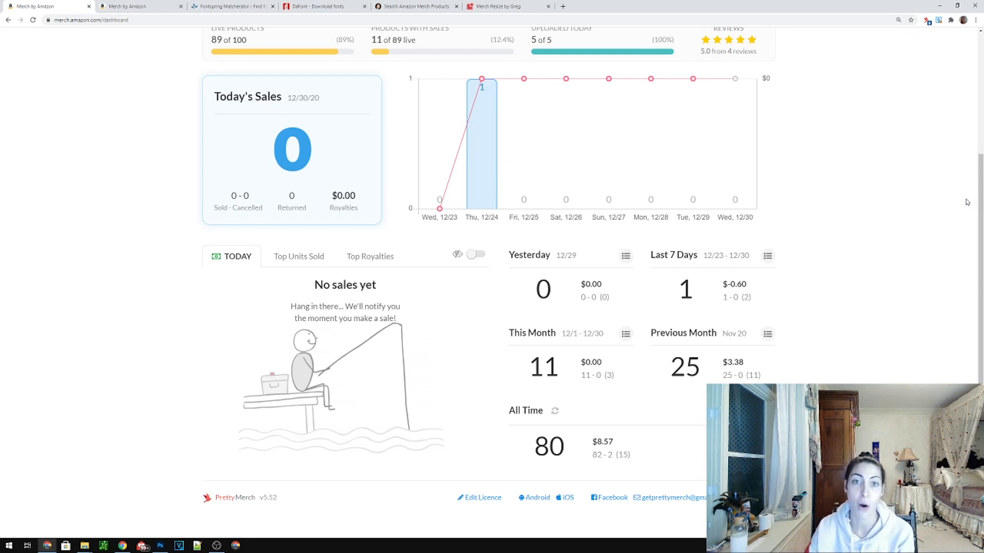
View the sales details for 12/23/20 and 12/24/20 from the daily sales chart.
left_click(440, 210)
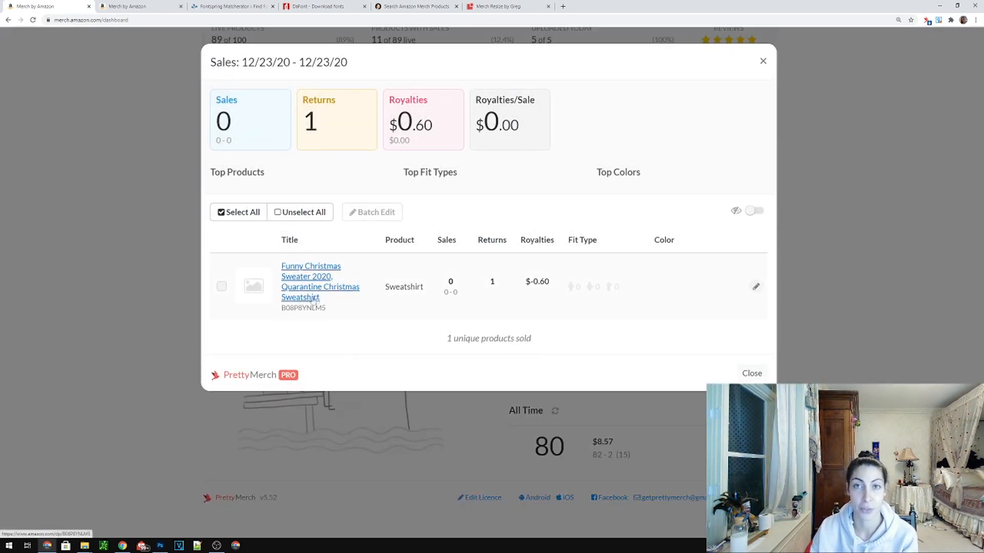
left_click(763, 61)
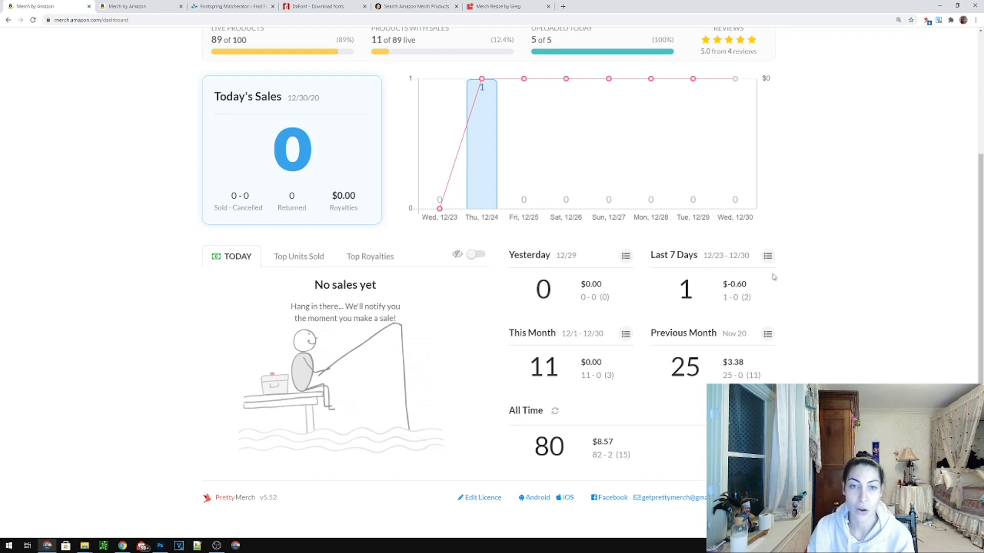
left_click(475, 167)
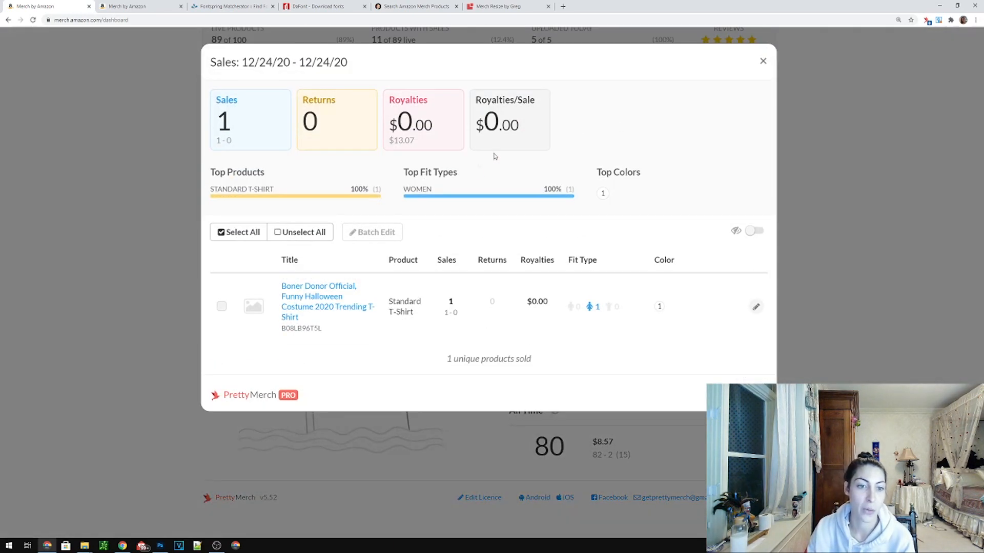
left_click(763, 61)
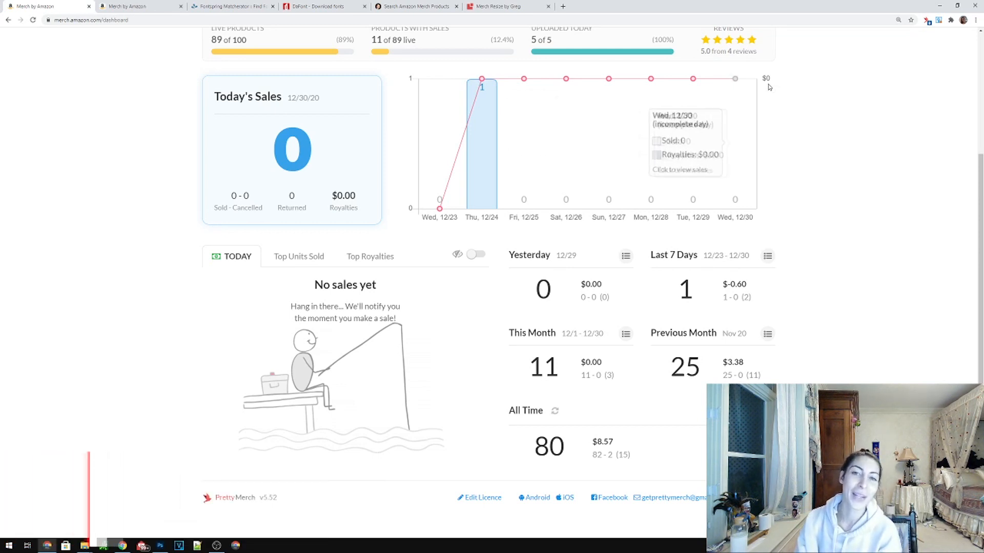
Review the Merch by Amazon product list, checking the newest designs' product types, prices and statuses.
left_click(149, 8)
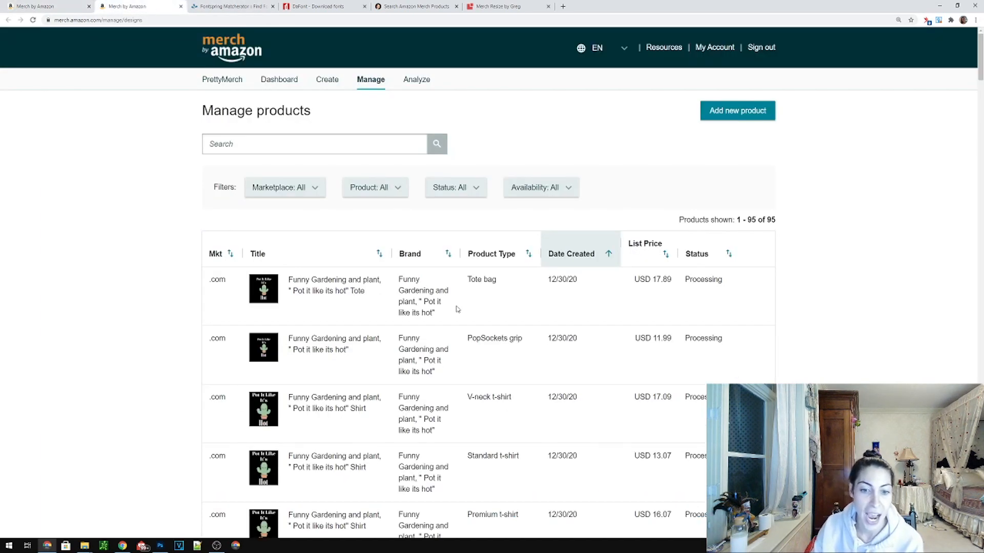
scroll(459, 309, "down", 2)
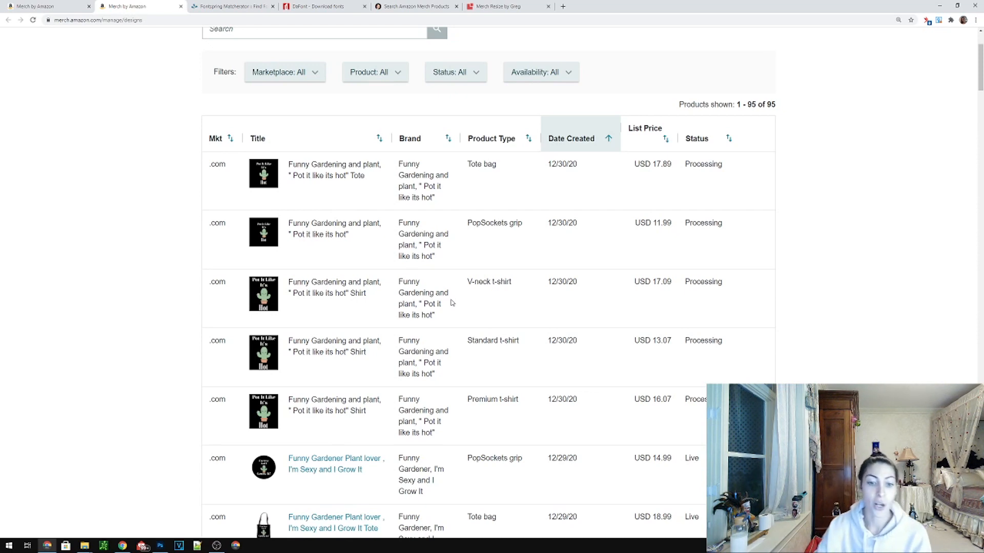
scroll(494, 285, "down", 5)
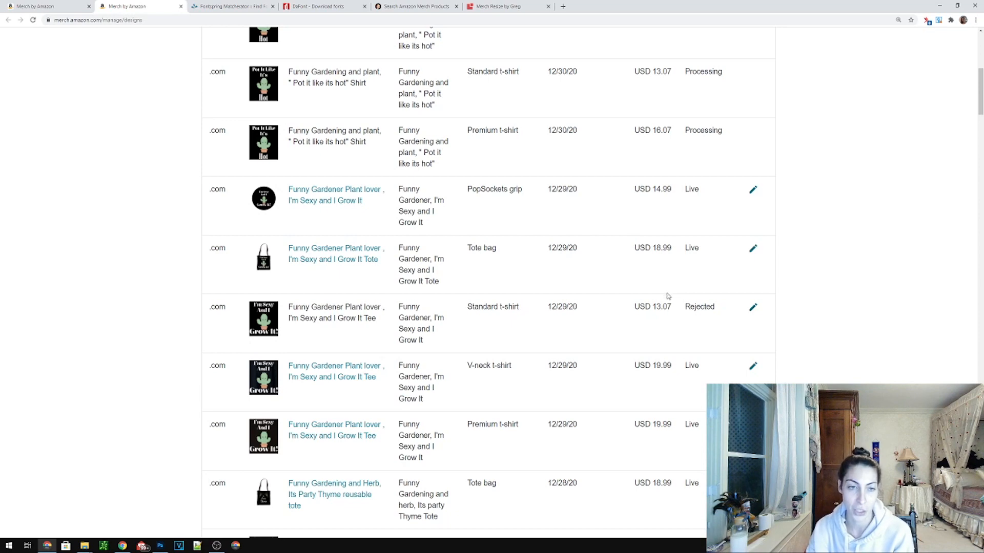
scroll(645, 328, "up", 8)
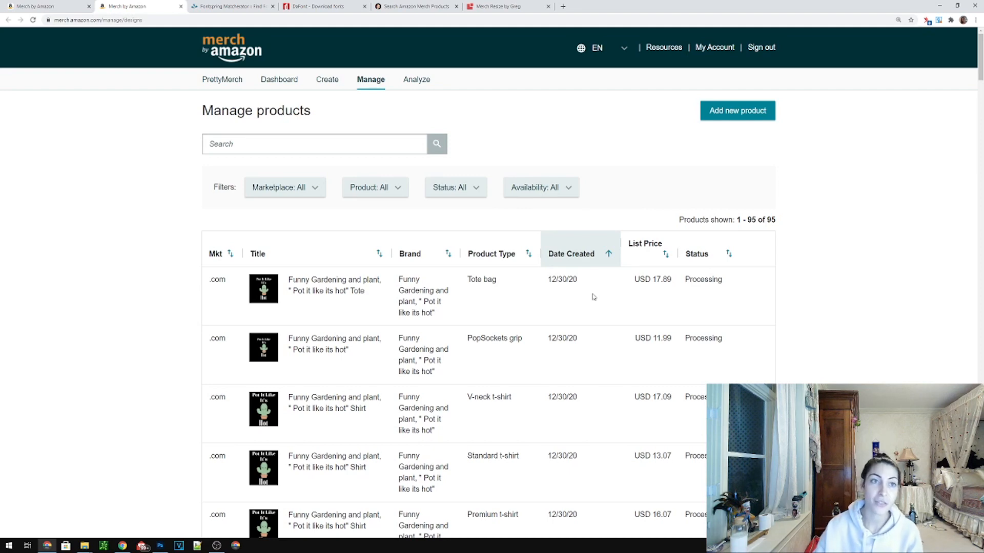
Upload the "You Grow Girl." image from the desktop to the Fontspring Matcherator.
left_click(226, 9)
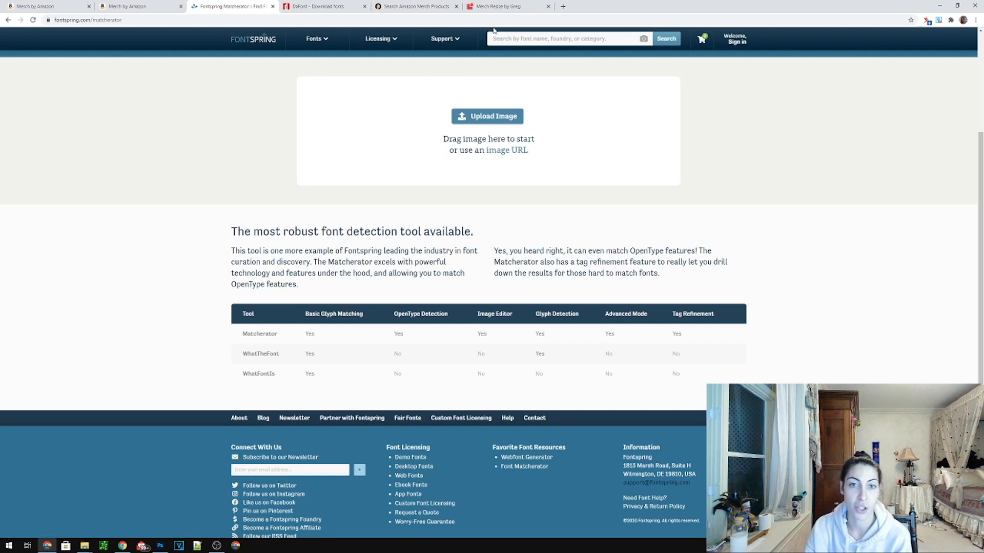
double_click(617, 12)
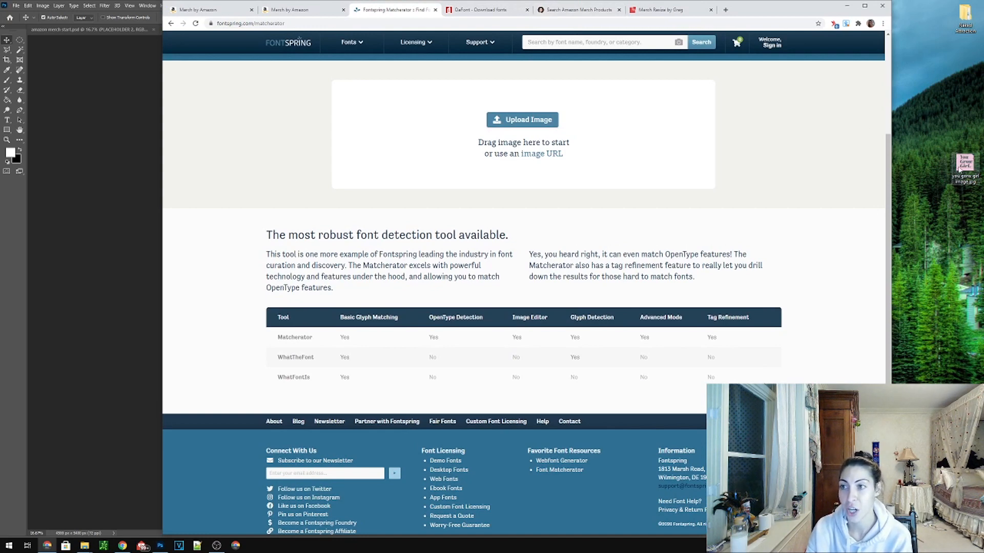
left_click_drag(959, 168, 525, 134)
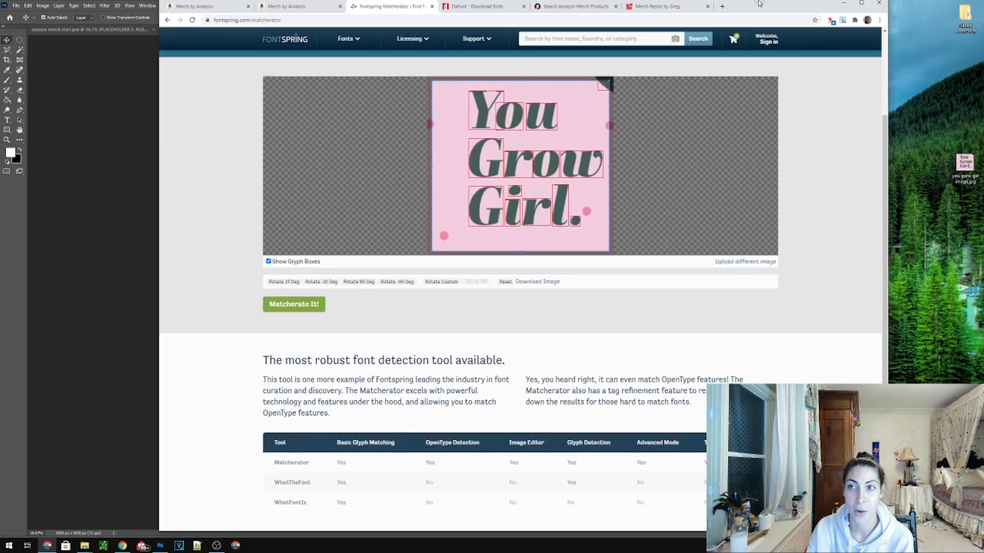
double_click(766, 7)
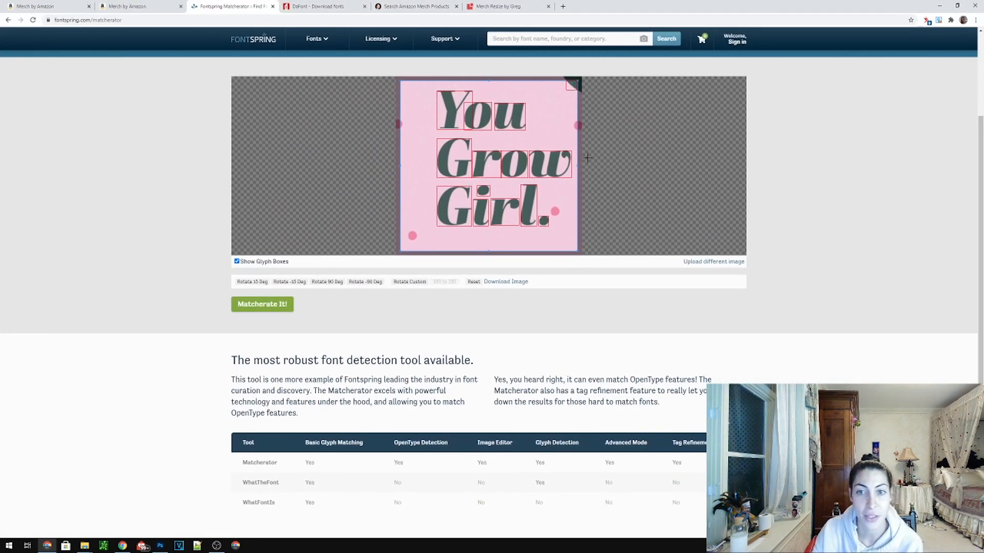
Crop the uploaded image closely around the "You Grow Girl." lettering on all four sides and run the font match.
left_click_drag(581, 153, 572, 152)
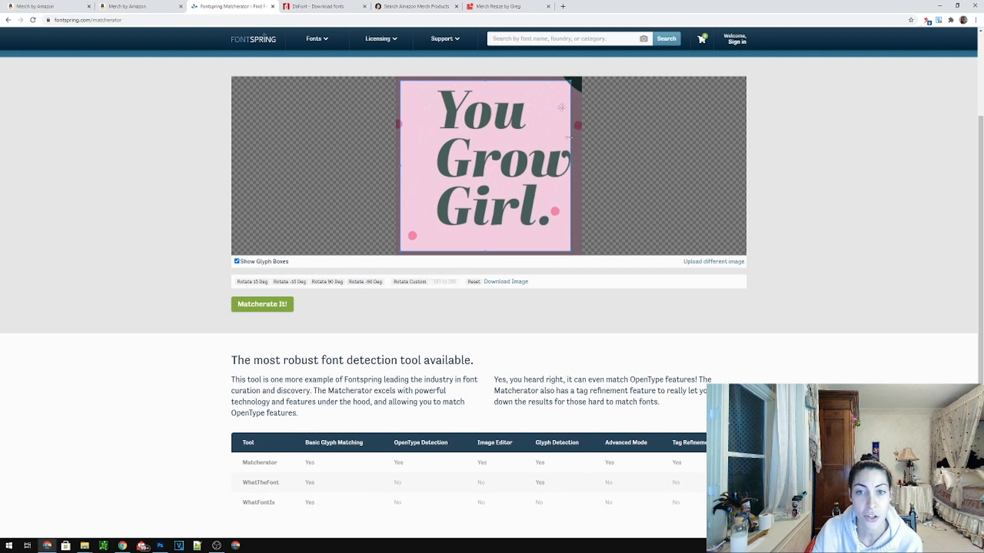
left_click_drag(488, 81, 487, 85)
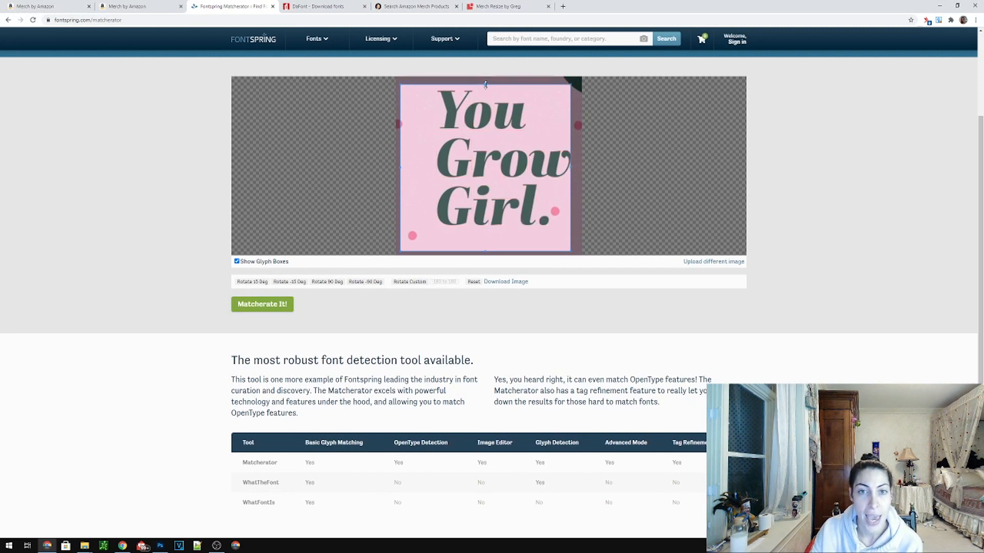
left_click_drag(486, 251, 485, 238)
left_click_drag(400, 161, 423, 161)
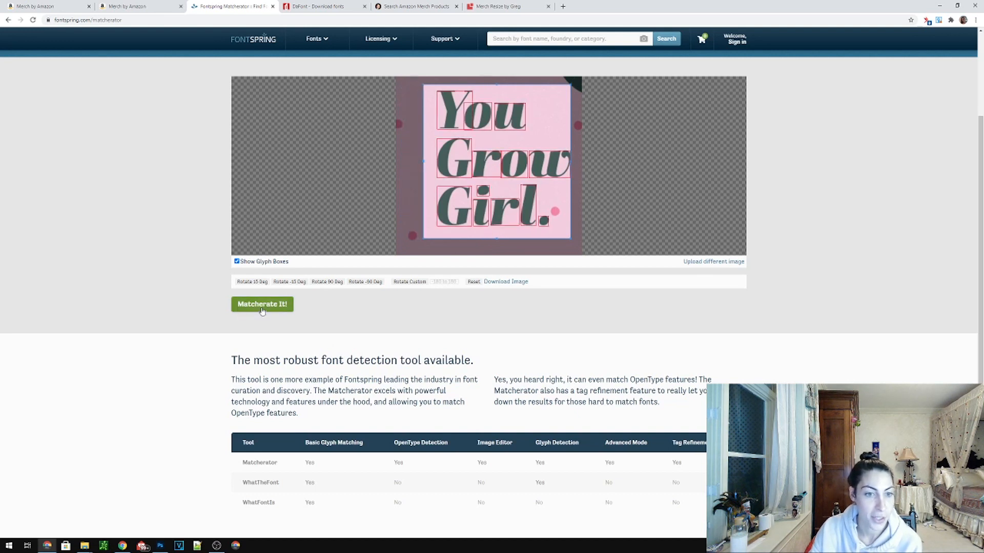
left_click(270, 307)
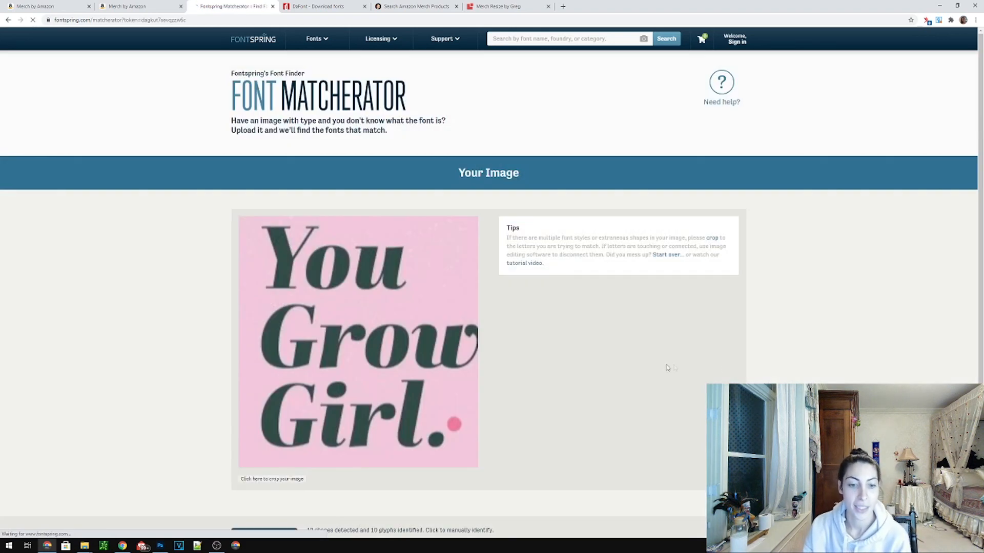
Open the manual adjustment of the detected glyphs for the uploaded image.
scroll(651, 368, "down", 3)
scroll(651, 367, "up", 3)
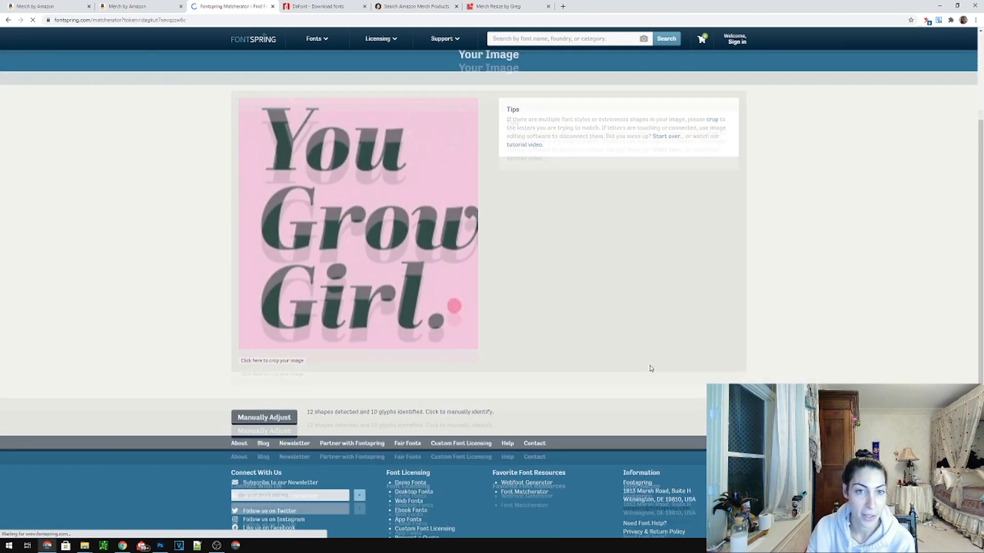
scroll(651, 366, "down", 2)
left_click(264, 443)
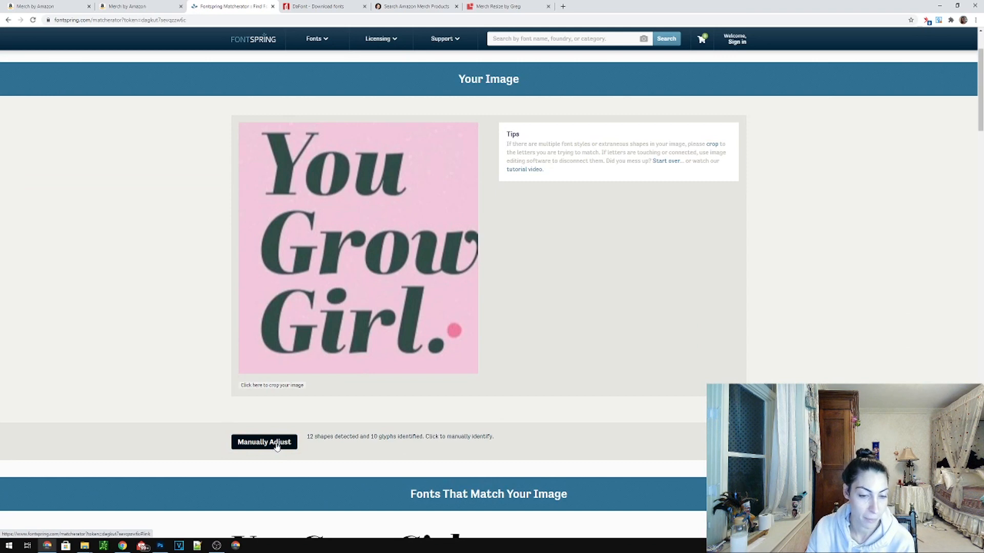
Examine the detected glyphs and compare the suggested matching fonts with the lettering in the image.
scroll(275, 447, "down", 5)
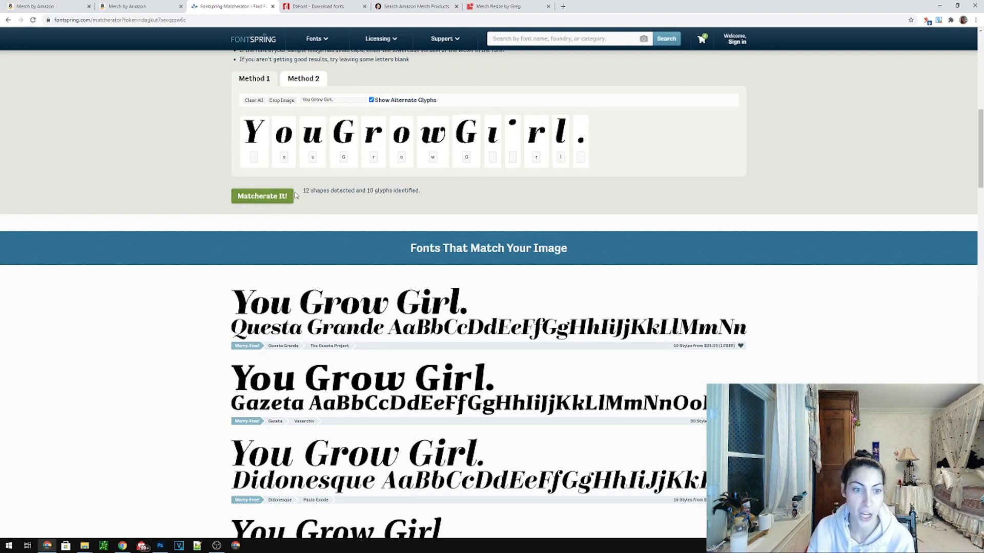
scroll(476, 270, "down", 3)
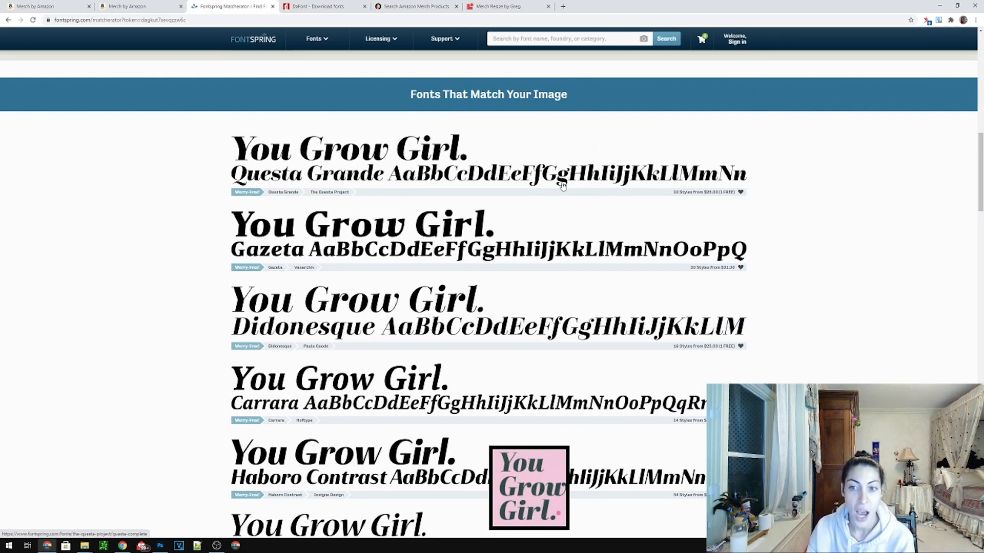
scroll(562, 186, "down", 1)
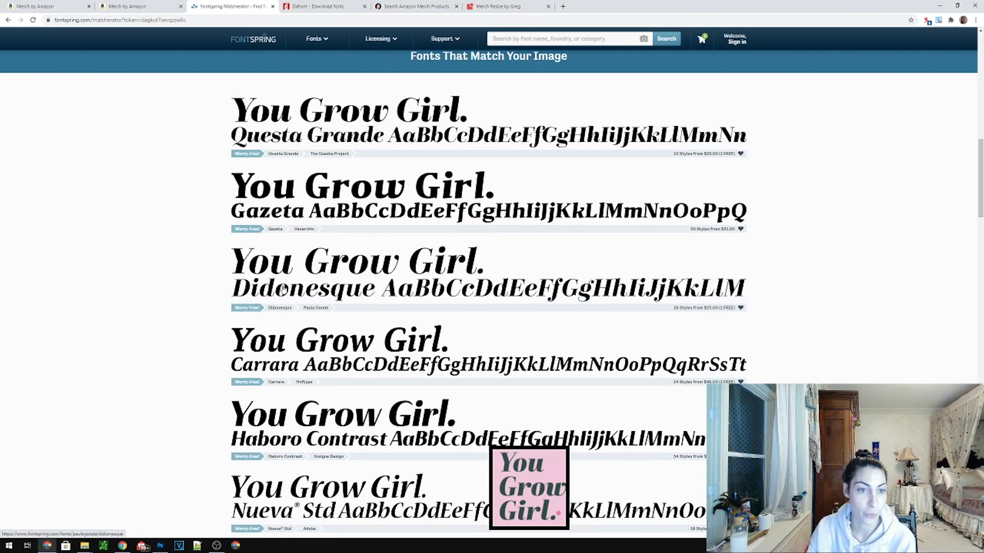
scroll(310, 440, "down", 4)
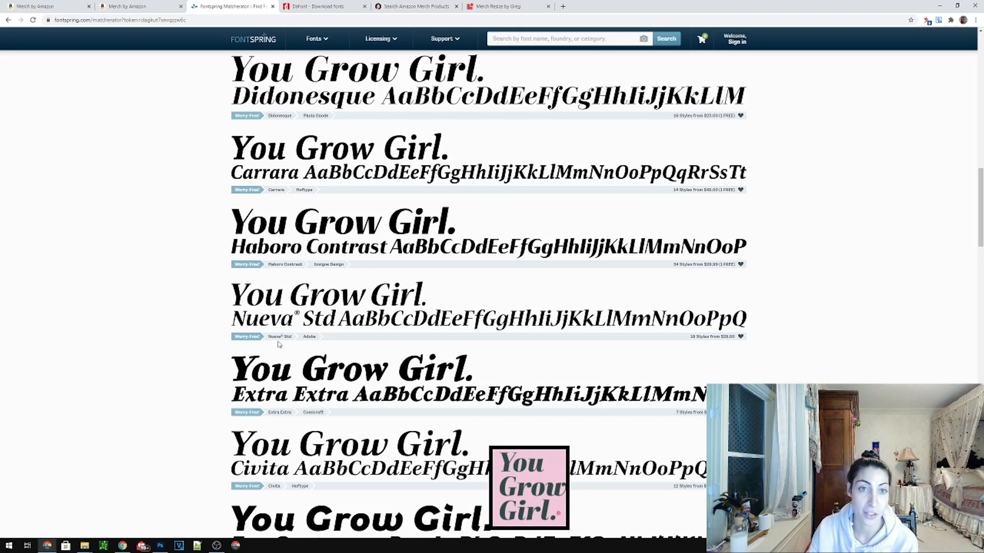
scroll(279, 344, "up", 3)
scroll(285, 338, "up", 3)
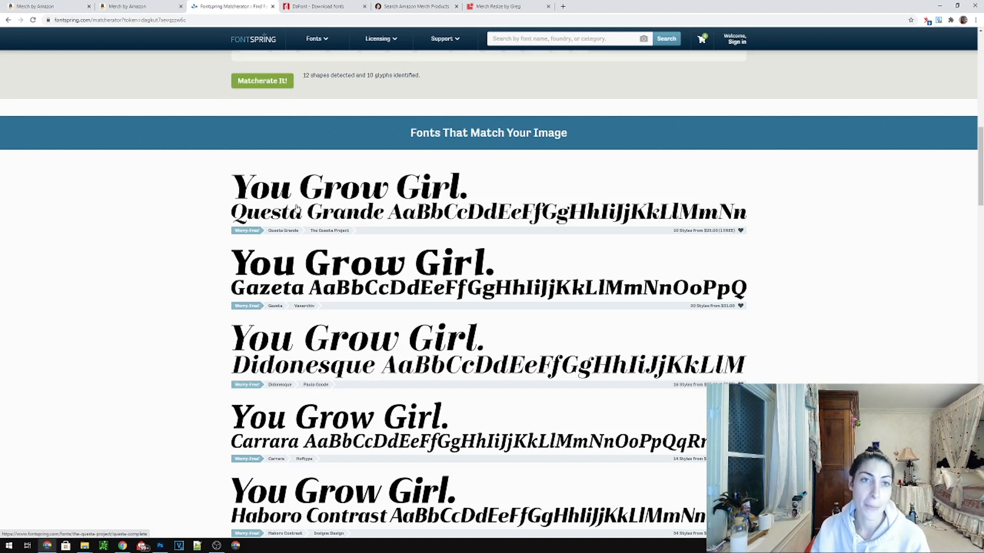
Look through the recently added fonts on DaFont and return to the Fontspring match results.
left_click(328, 7)
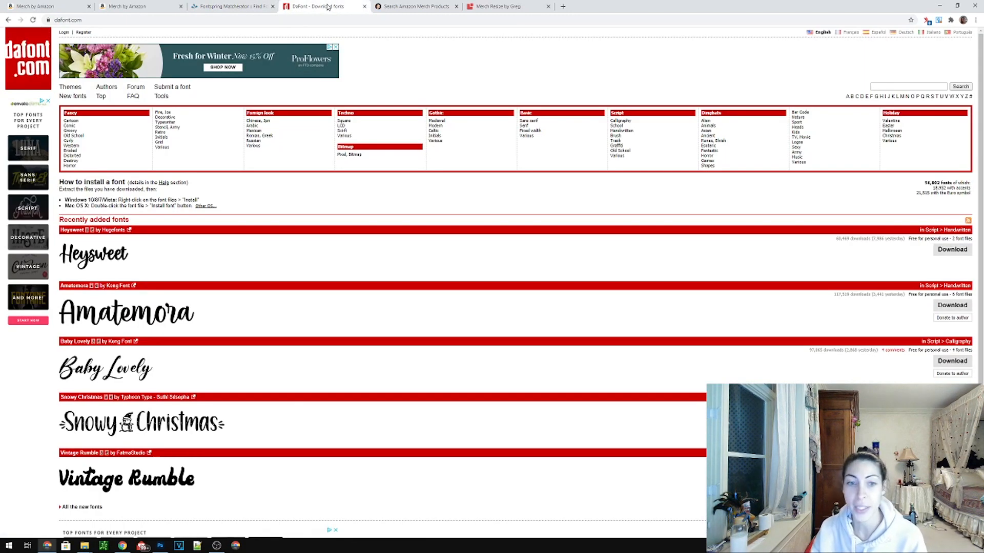
scroll(743, 368, "down", 2)
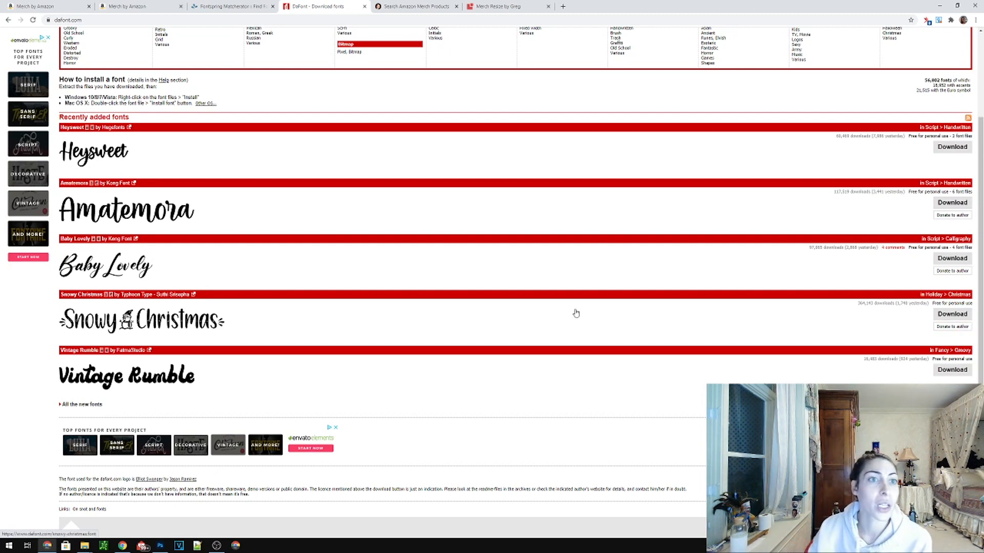
left_click(226, 7)
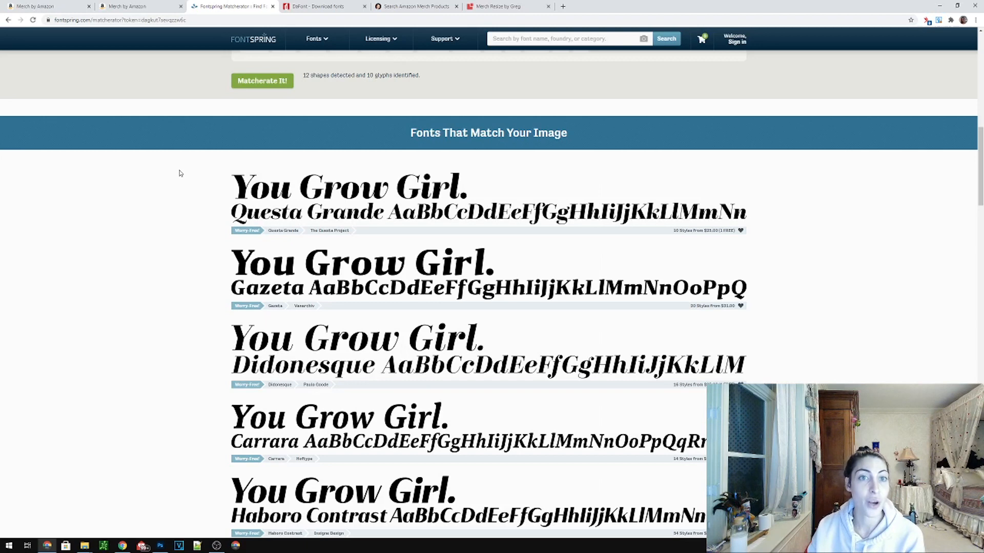
left_click(308, 7)
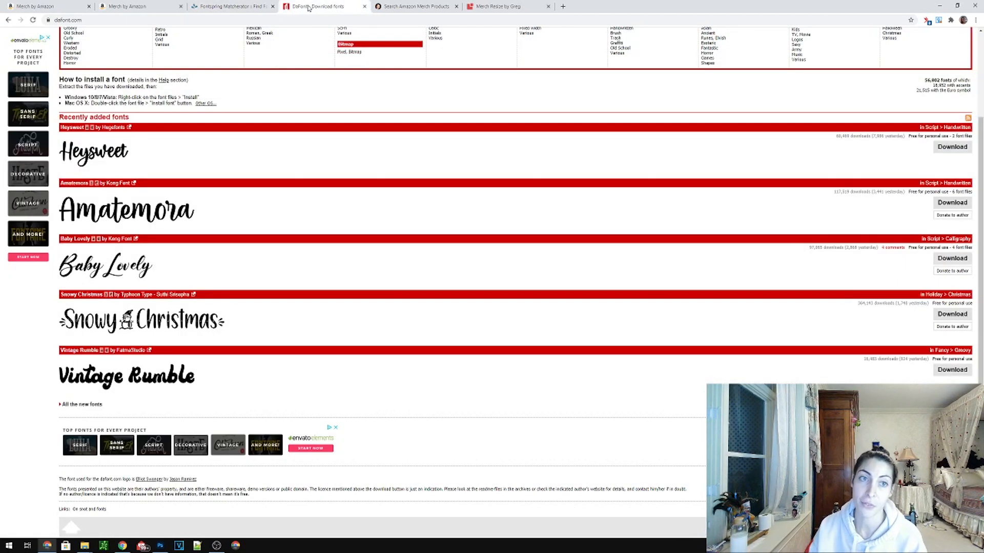
left_click(244, 8)
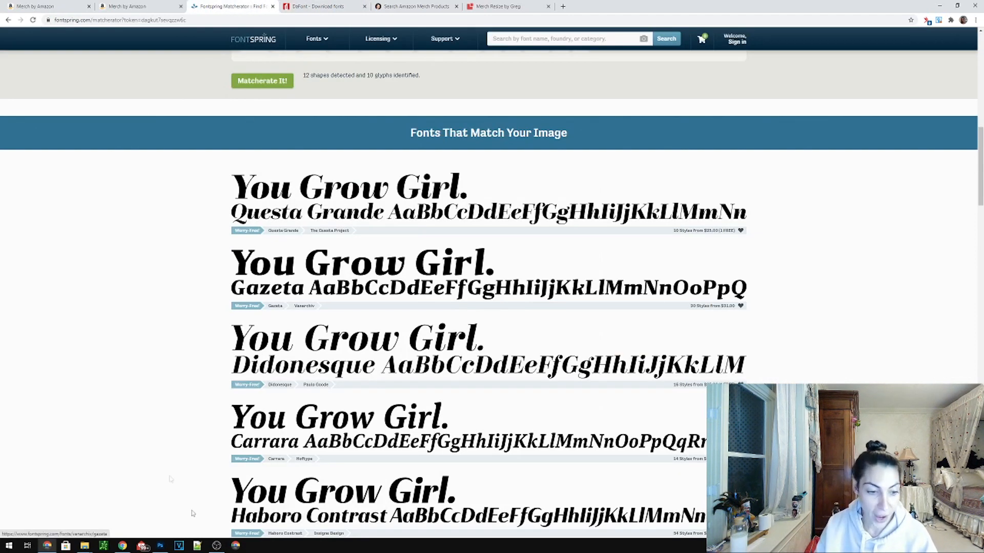
Switch to Photoshop and start Match Font on the document containing the "You Grow Girl." image.
mouse_move(160, 547)
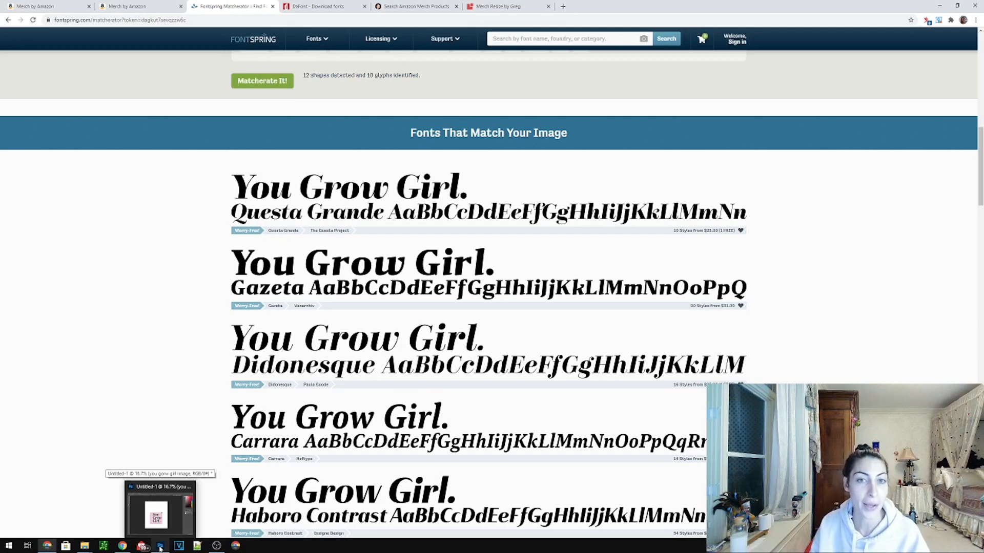
left_click(159, 547)
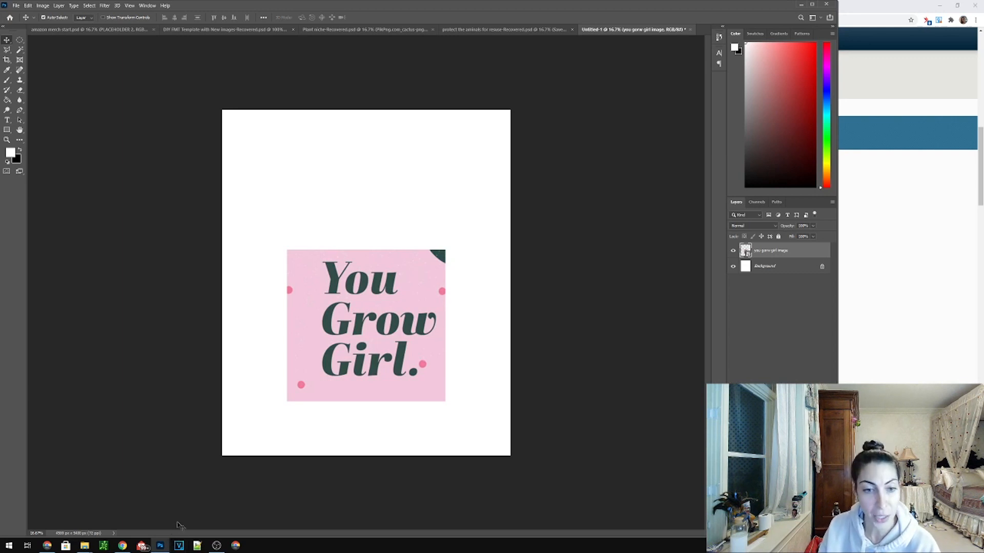
left_click(89, 6)
mouse_move(108, 4)
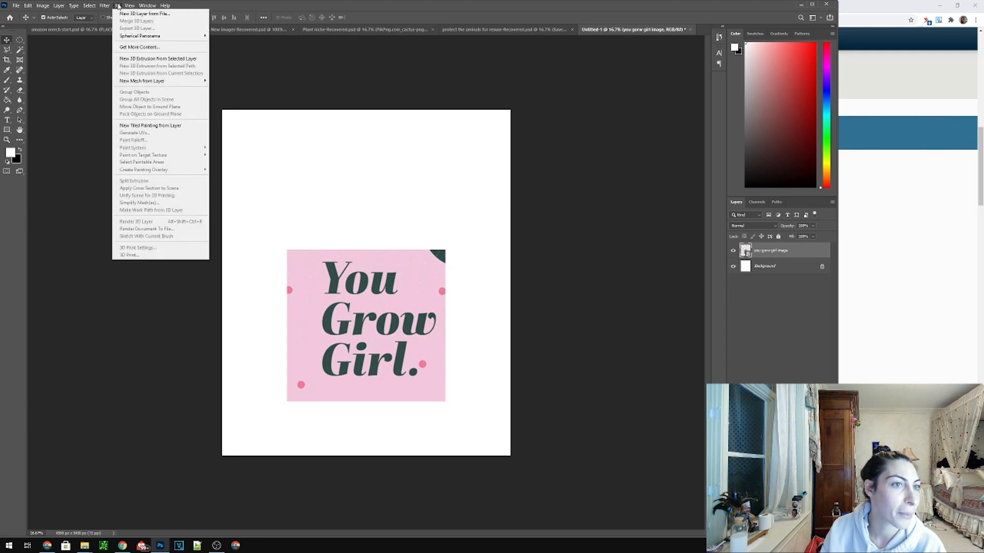
mouse_move(62, 6)
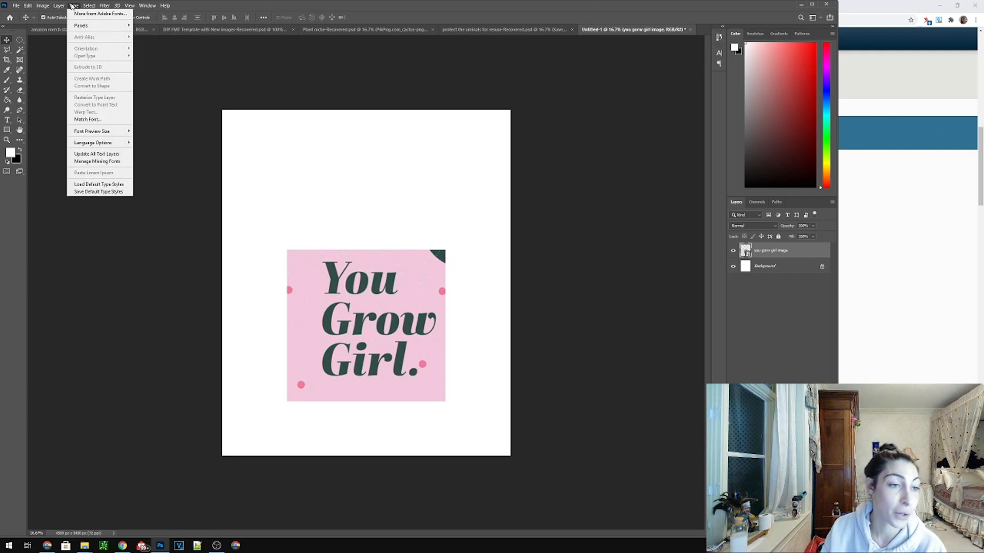
left_click(88, 119)
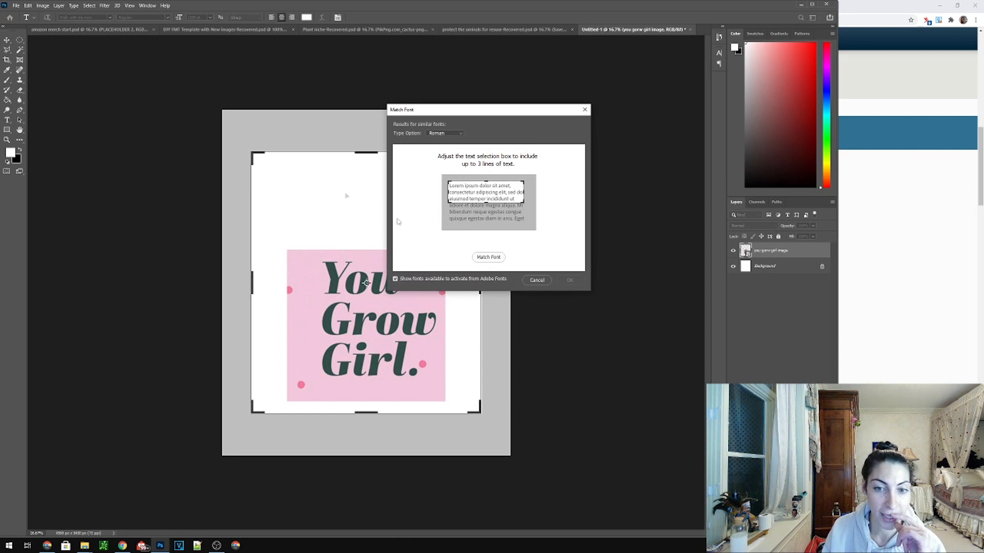
Tighten the bottom, top and left edges of the Match Font selection box around the pink "You Grow Girl." image.
mouse_move(374, 407)
left_mouse_down()
mouse_move(374, 477)
mouse_move(369, 407)
left_mouse_up()
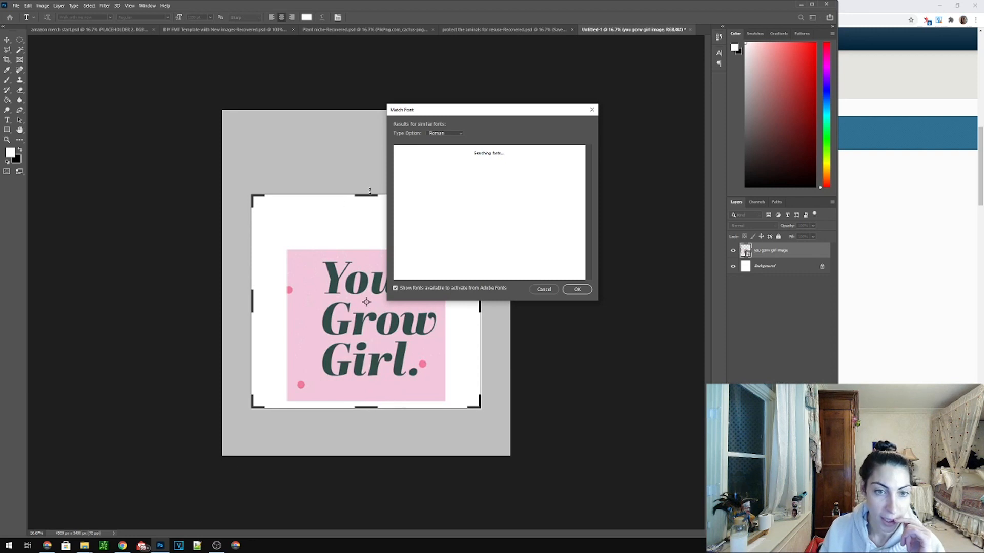
left_click_drag(367, 194, 369, 238)
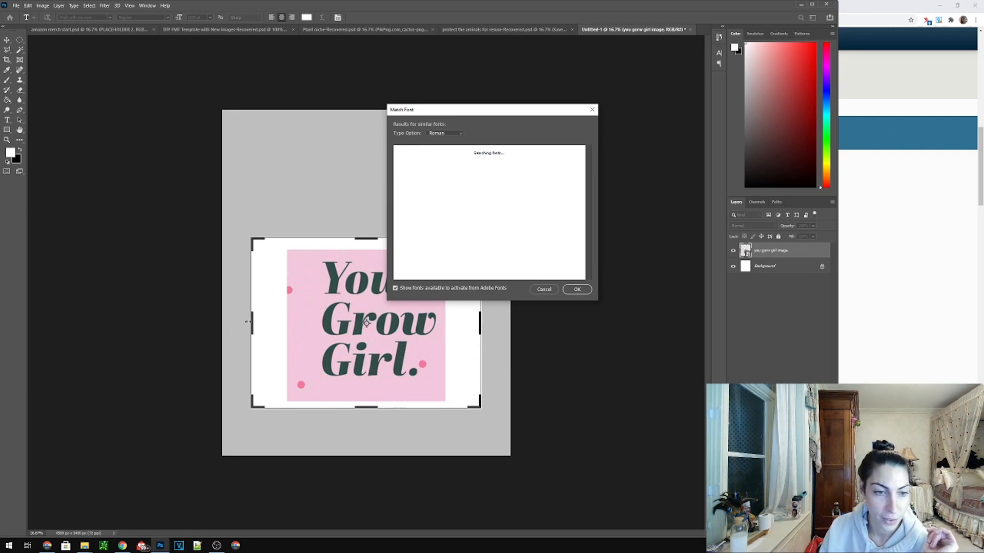
left_click_drag(250, 321, 281, 321)
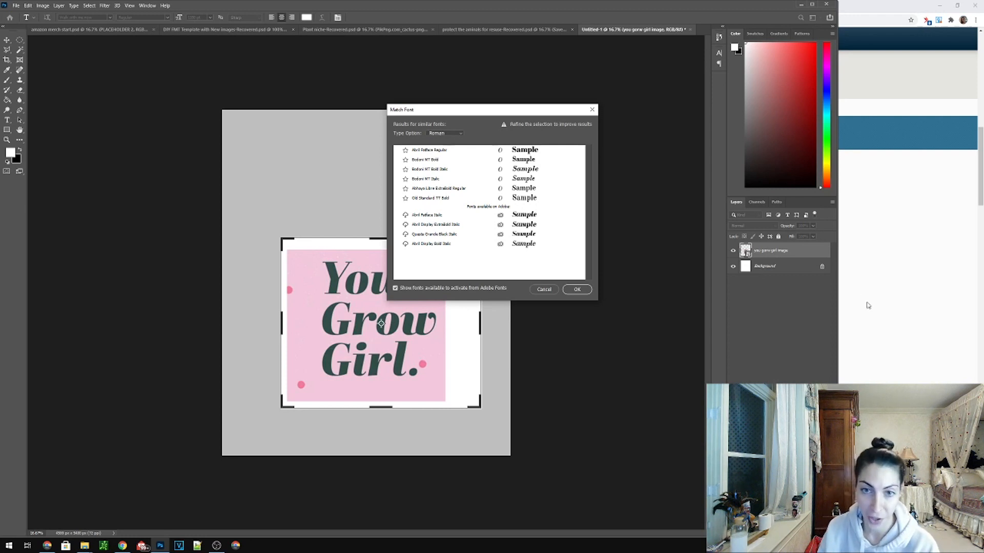
Switch to Chrome and open the Amazon listing for the "I'm Sexy and I Grow It" premium t-shirt from the Merch by Amazon product list.
left_click(899, 245)
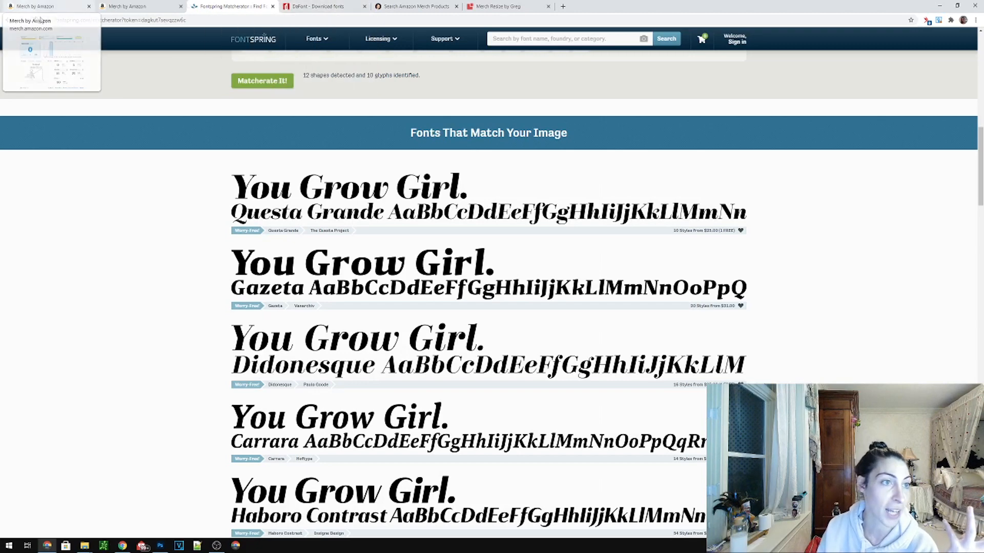
left_click(131, 7)
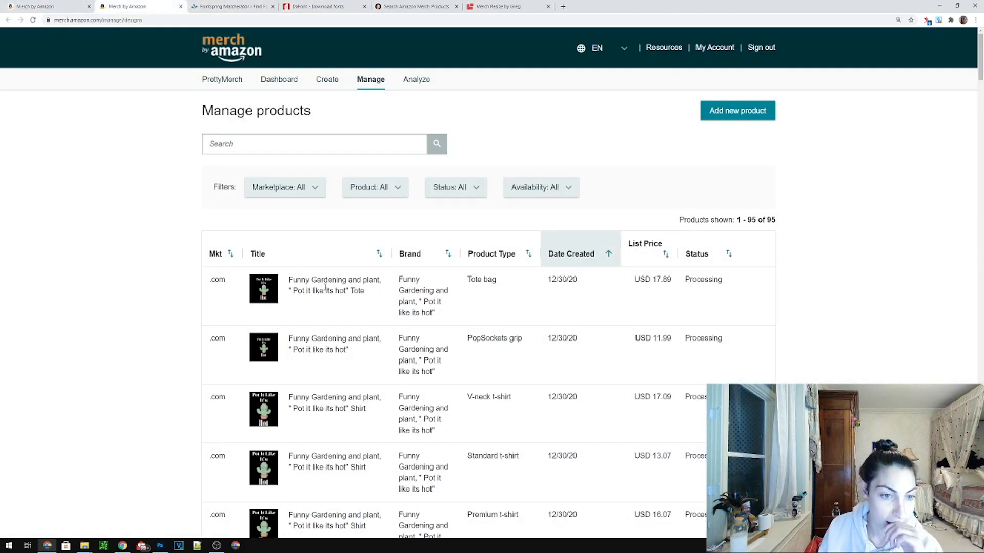
scroll(365, 427, "down", 4)
scroll(364, 427, "down", 2)
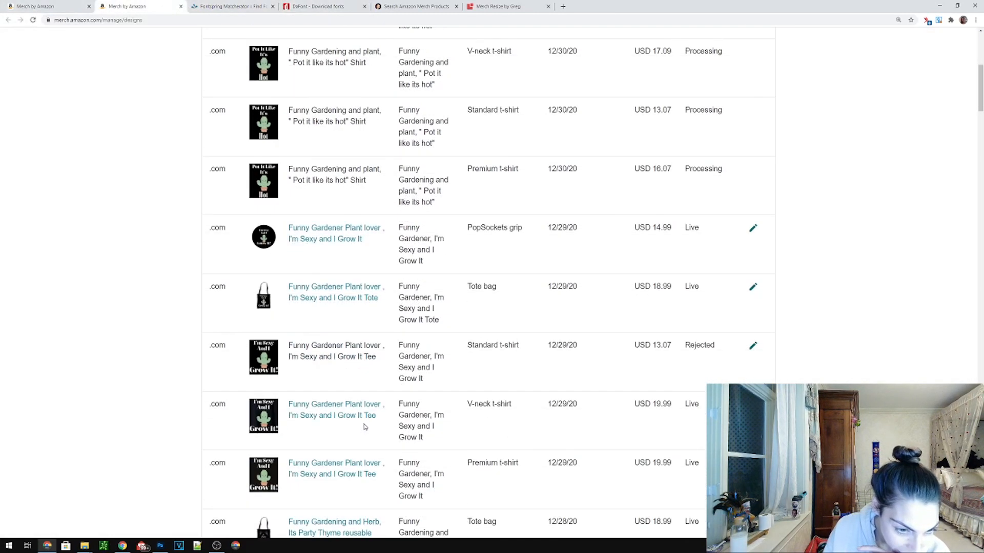
scroll(364, 427, "down", 1)
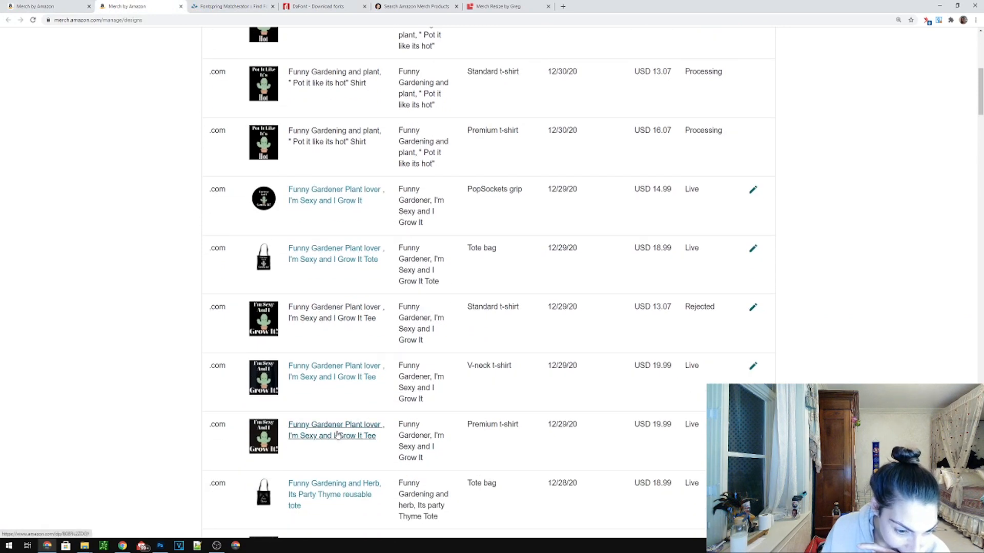
left_click(361, 428)
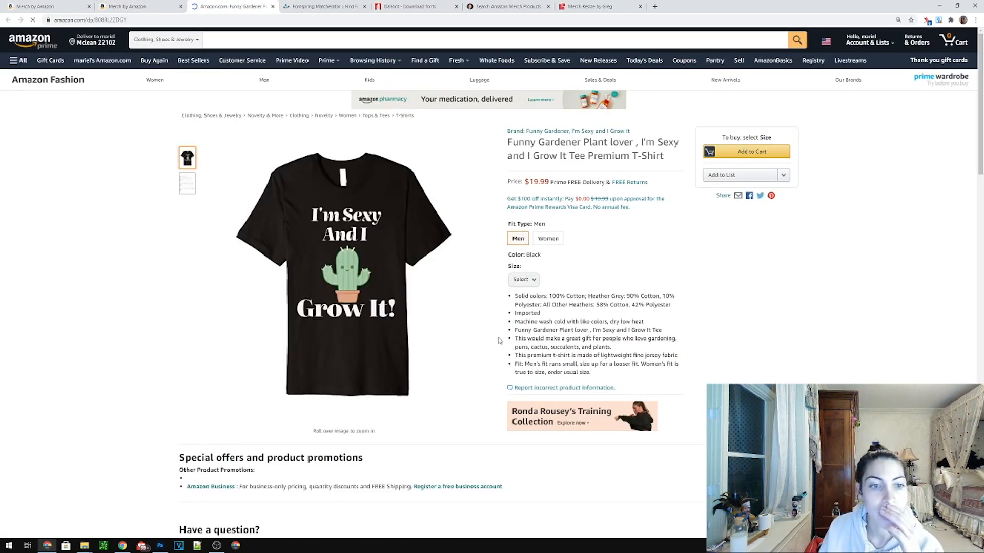